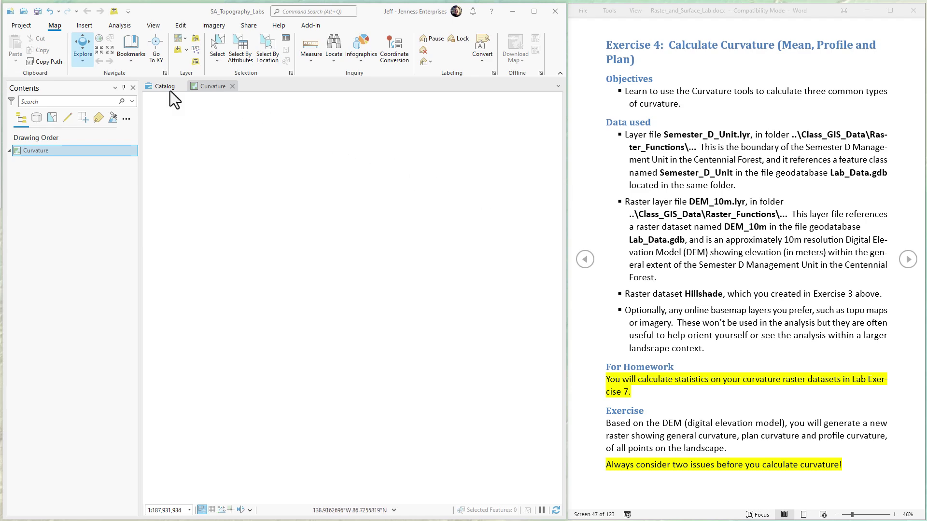
pyautogui.click(24, 26)
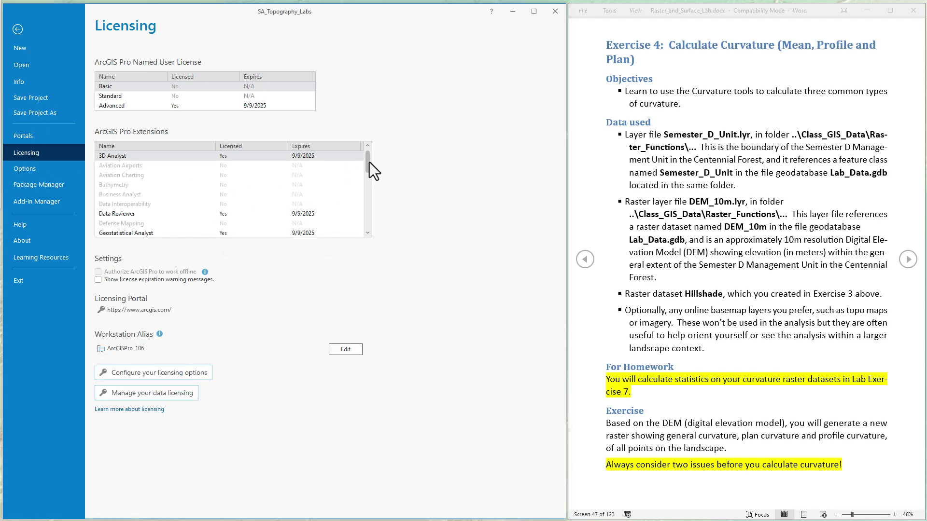
pyautogui.moveTo(367, 166); pyautogui.dragTo(366, 201)
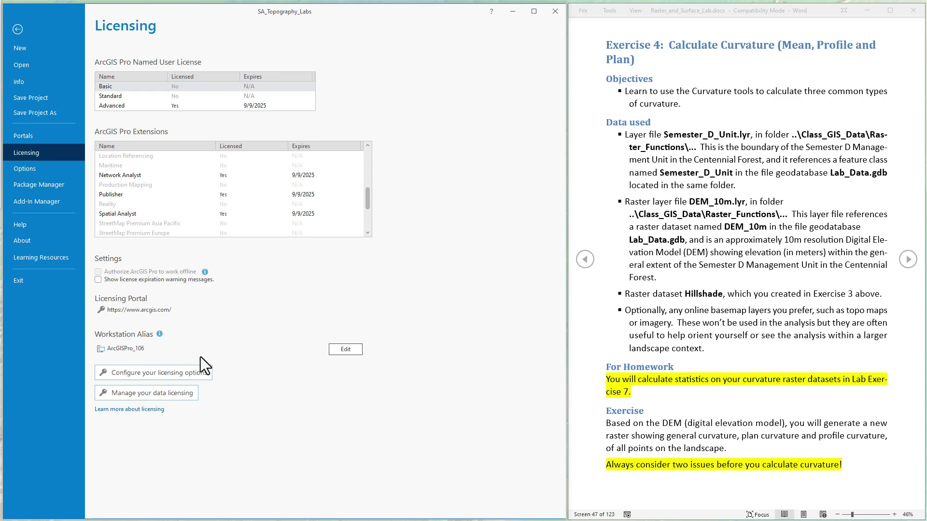
pyautogui.click(16, 29)
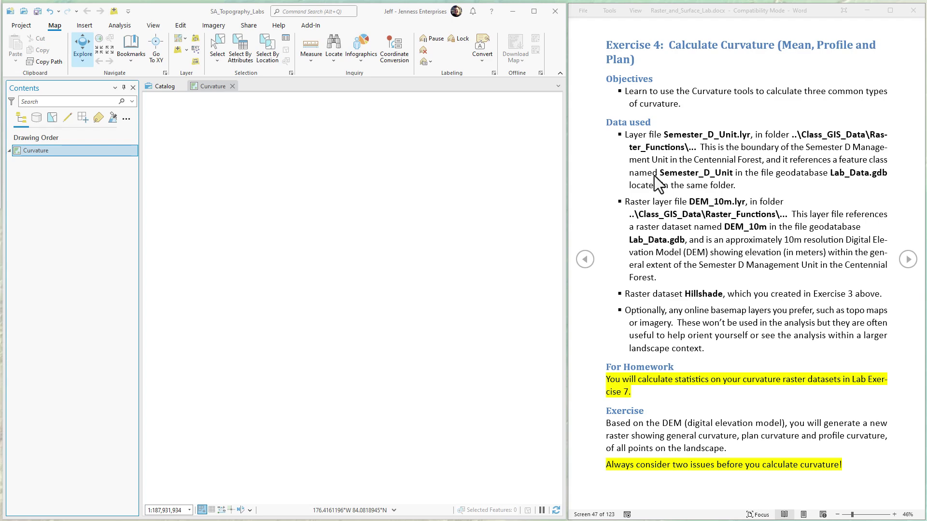
# Step: Open the Raster_Functions folder in the project Catalog
pyautogui.scroll(-1, 865, 249)
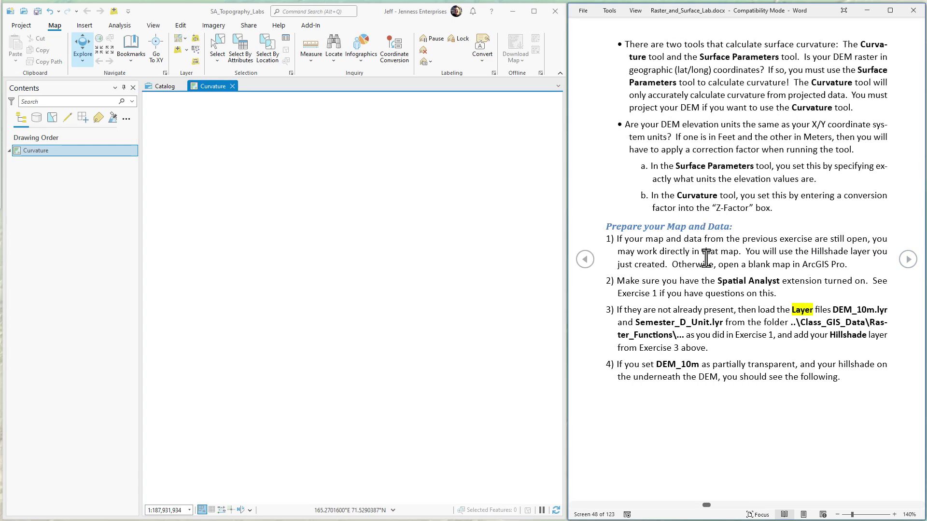
pyautogui.doubleClick(845, 311)
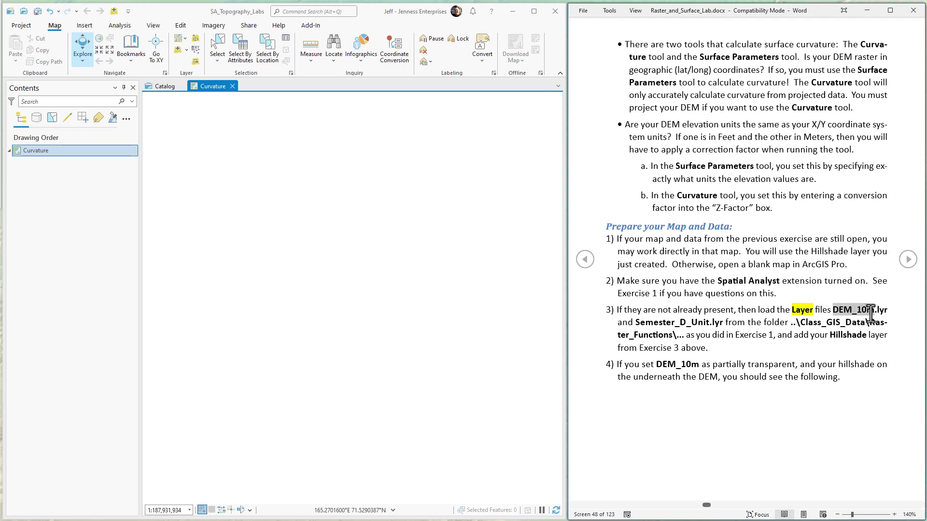
pyautogui.moveTo(635, 322); pyautogui.dragTo(710, 323)
pyautogui.click(159, 86)
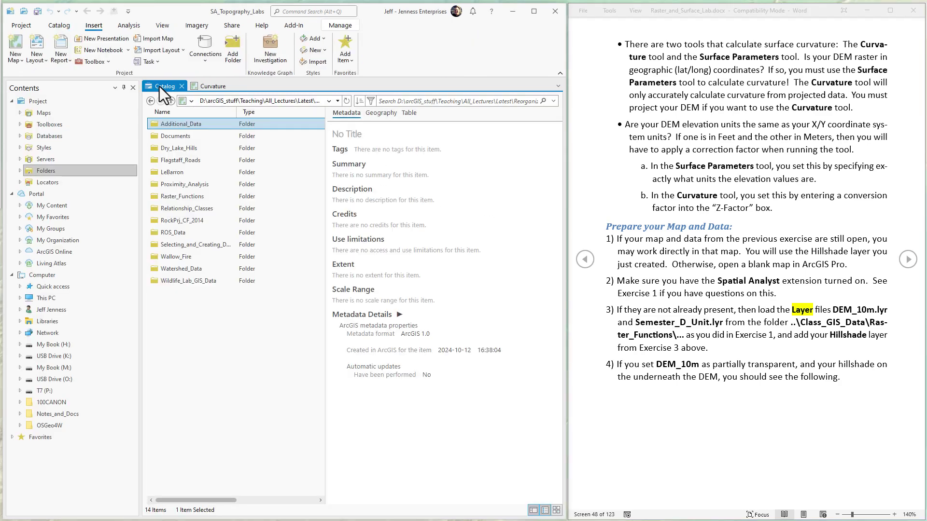
pyautogui.click(173, 199)
pyautogui.doubleClick(173, 199)
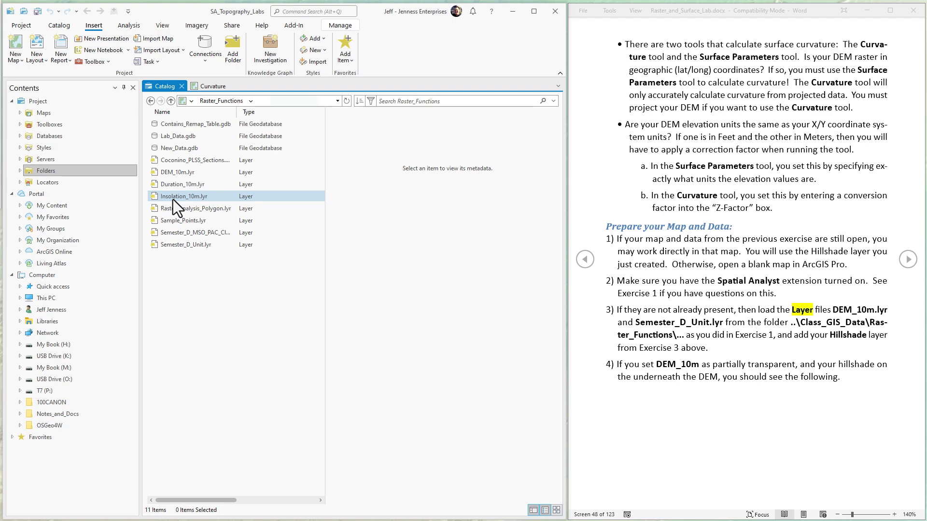
# Step: Add DEM_10m.lyr and Semester_D_Unit.lyr to the Curvature map
pyautogui.click(169, 172)
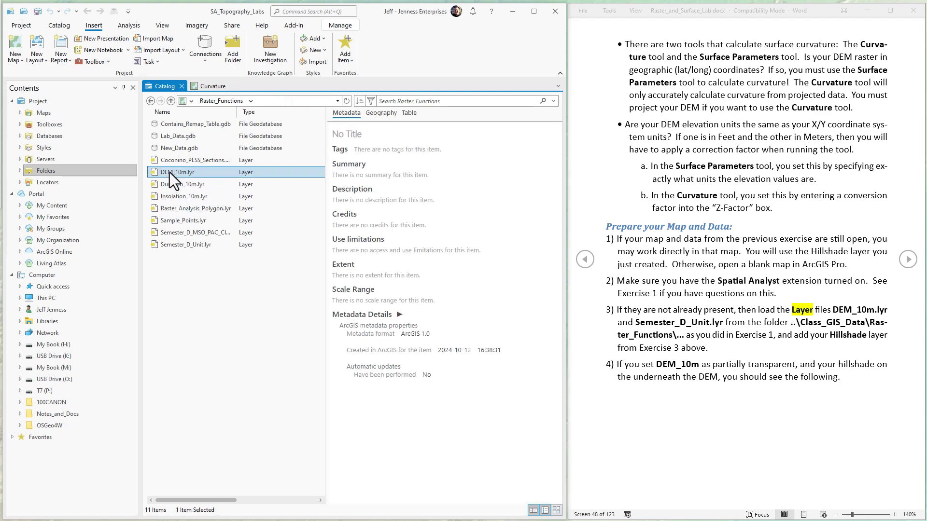
pyautogui.keyDown('ctrl'); pyautogui.click(176, 245); pyautogui.keyUp('ctrl')
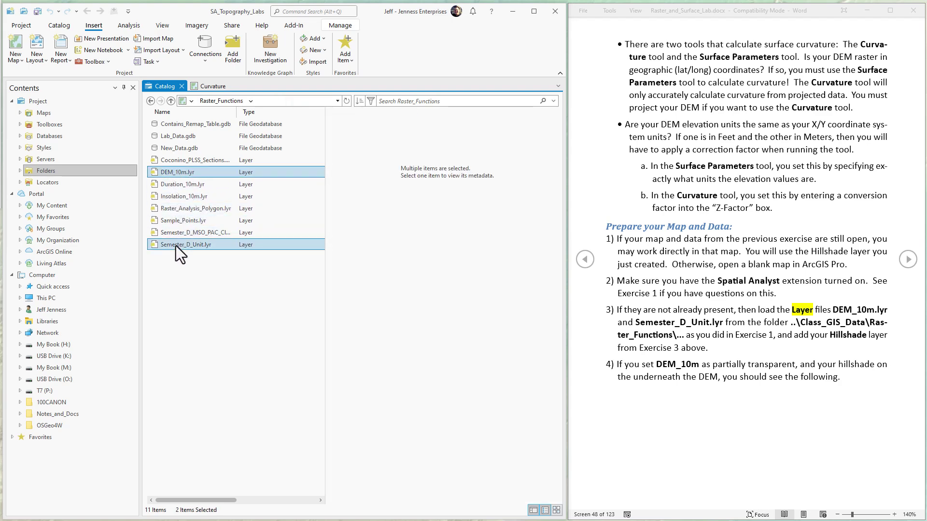
pyautogui.rightClick(175, 246)
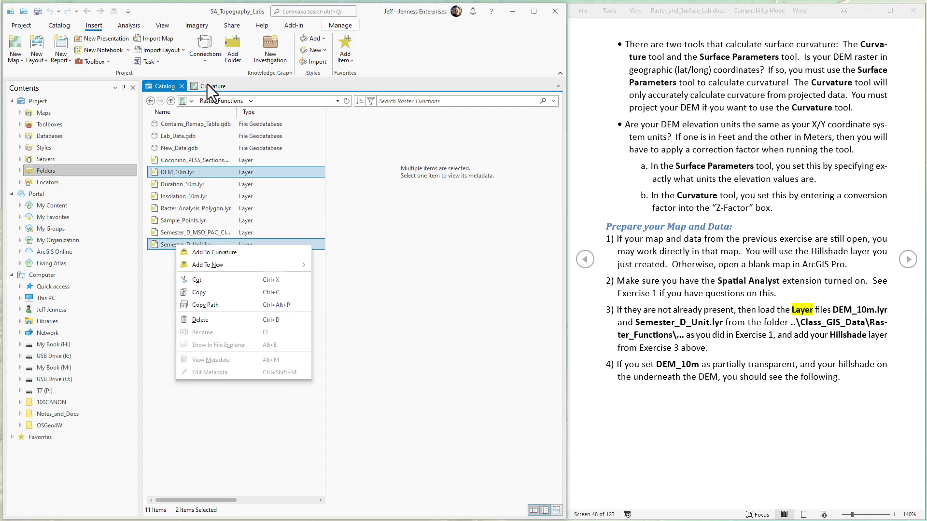
pyautogui.click(218, 253)
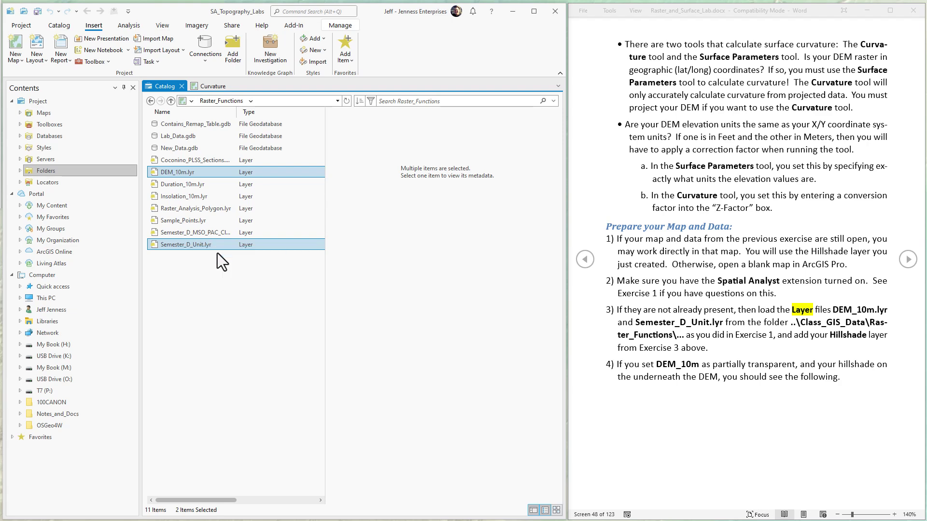
pyautogui.click(215, 86)
pyautogui.click(907, 260)
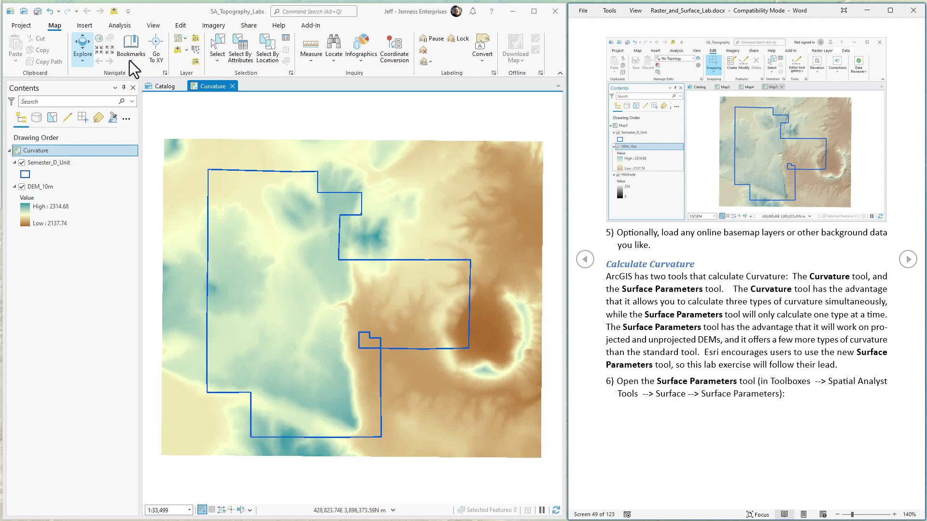
# Step: Search 'surface parameters' and open the Spatial Analyst Surface Parameters tool
pyautogui.click(121, 25)
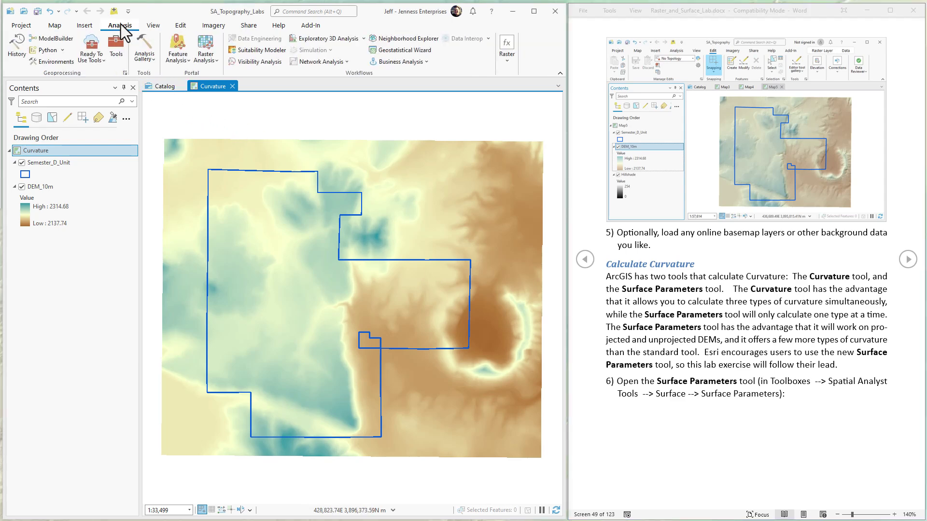
pyautogui.click(118, 48)
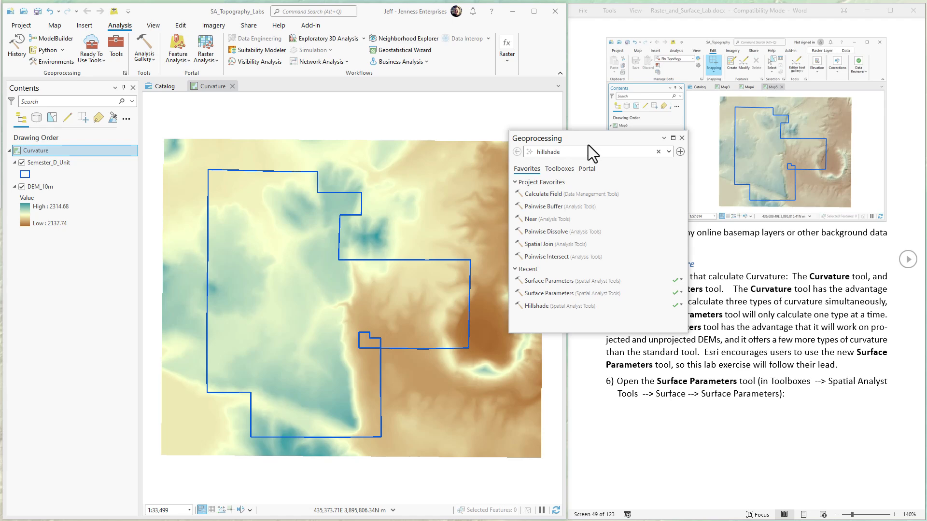
pyautogui.write('s')
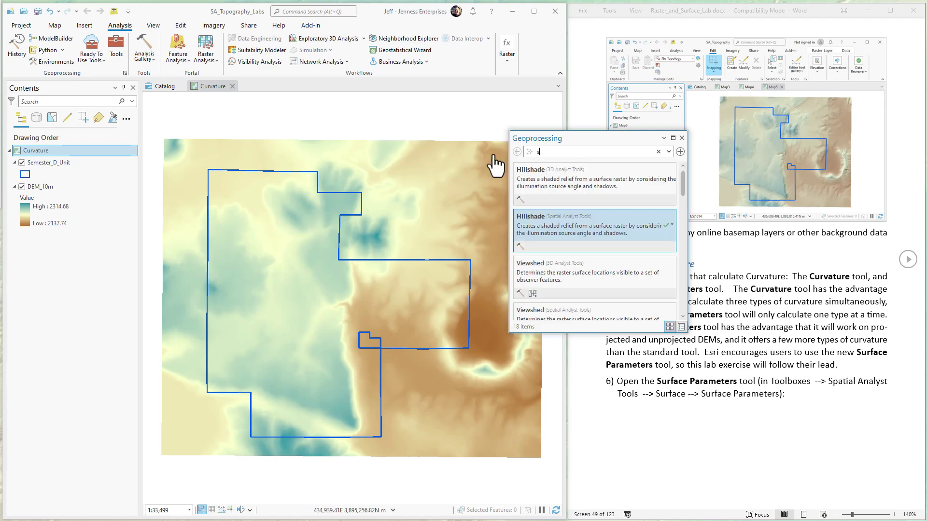
pyautogui.write('urface parameters')
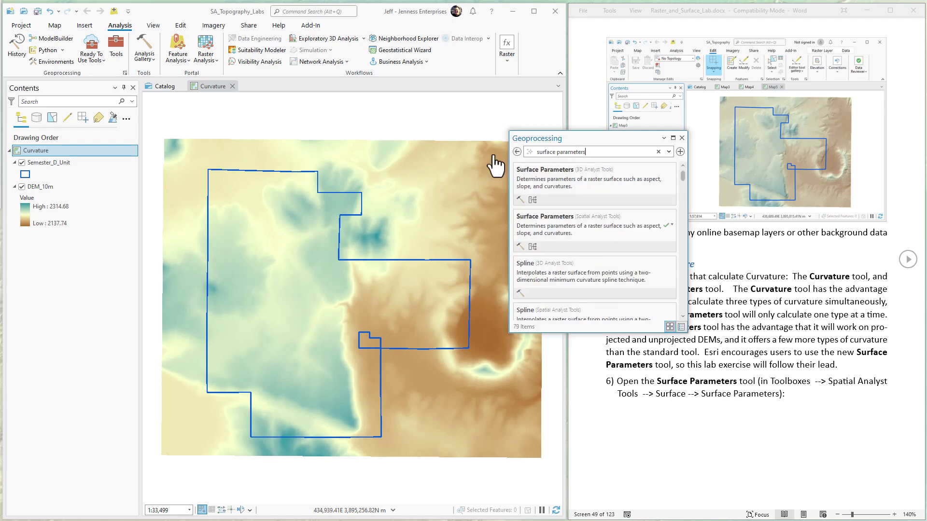
pyautogui.click(534, 216)
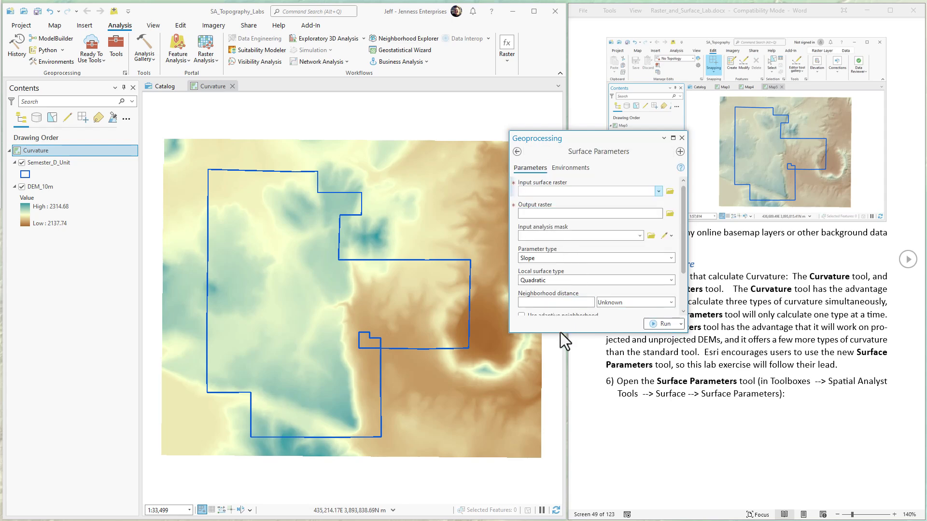
# Step: Drag DEM_10m into the tool as the input surface raster
pyautogui.moveTo(559, 332); pyautogui.dragTo(559, 391)
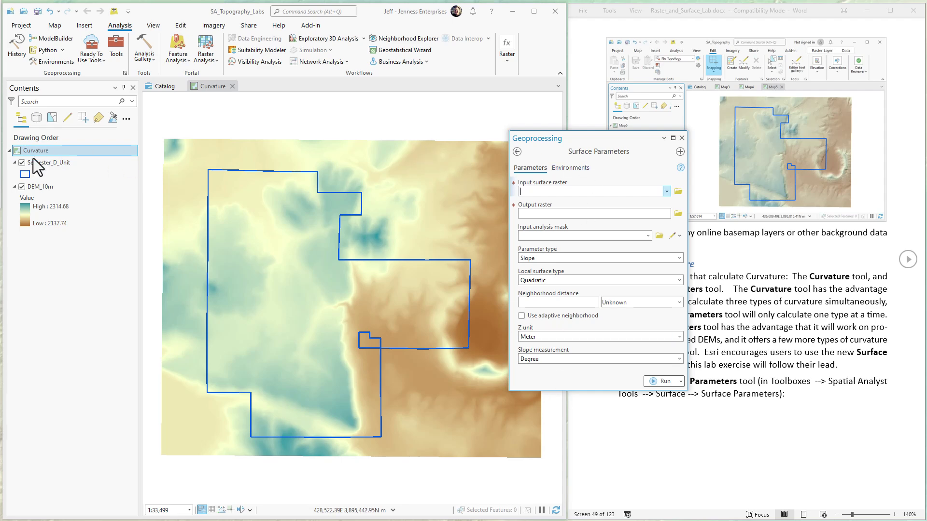
pyautogui.moveTo(41, 190); pyautogui.dragTo(544, 198)
pyautogui.moveTo(589, 133); pyautogui.dragTo(511, 114)
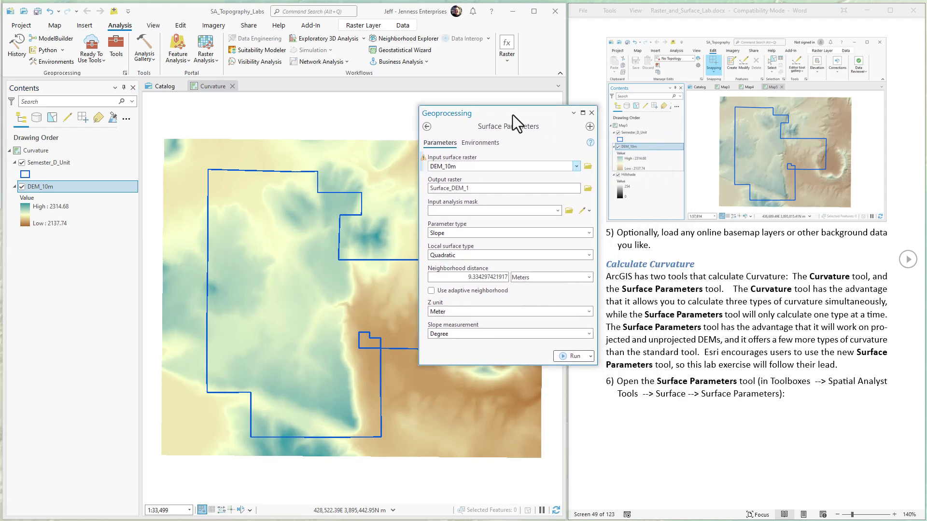
pyautogui.click(911, 263)
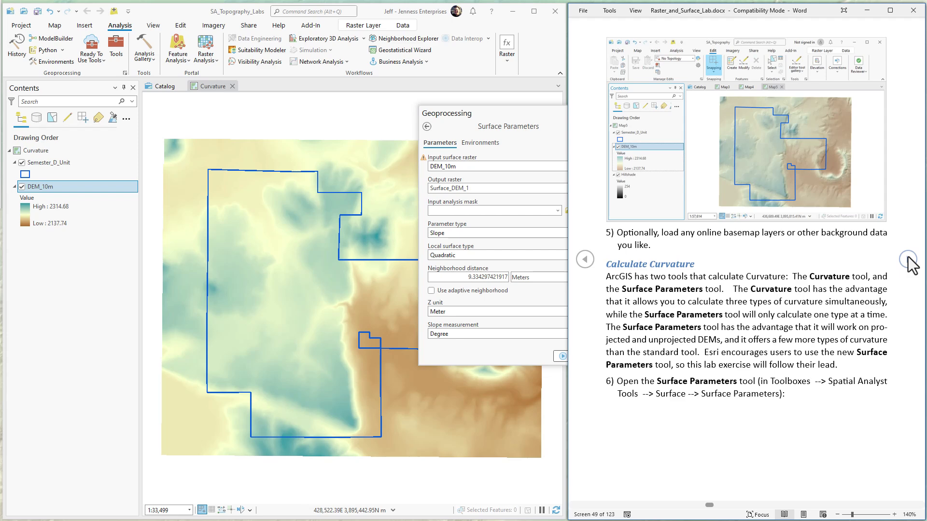
pyautogui.click(908, 259)
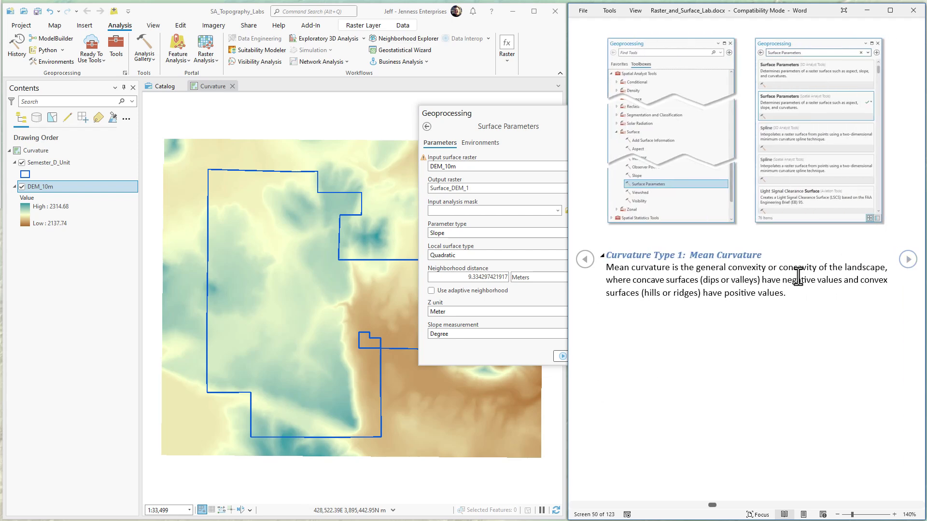
pyautogui.click(506, 112)
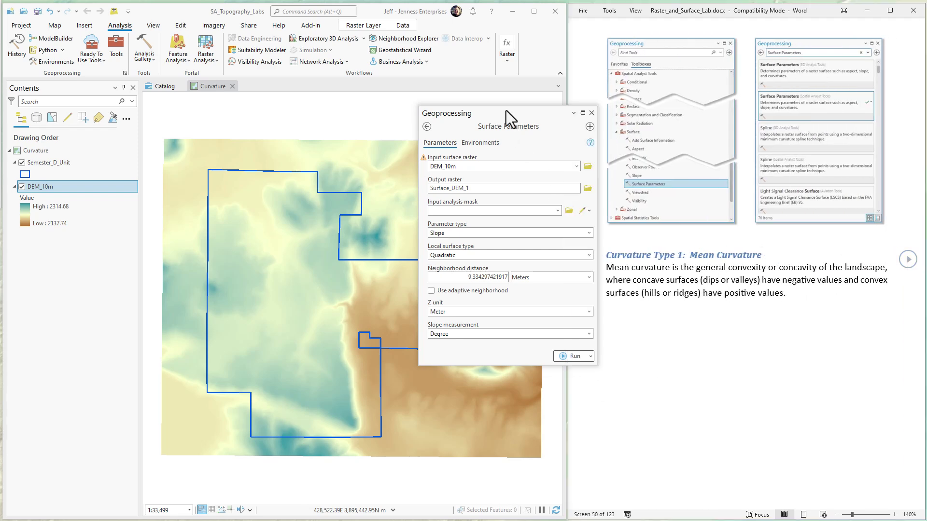
# Step: Name the output raster Mean_Curvature, choose Mean curvature, and run Surface Parameters
pyautogui.click(488, 192)
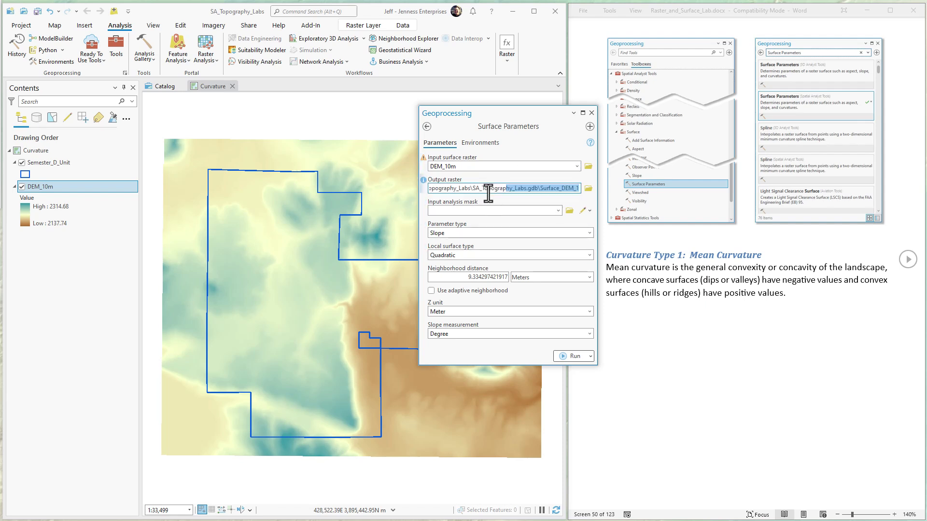
pyautogui.moveTo(504, 187); pyautogui.dragTo(540, 187)
pyautogui.write('Mean_')
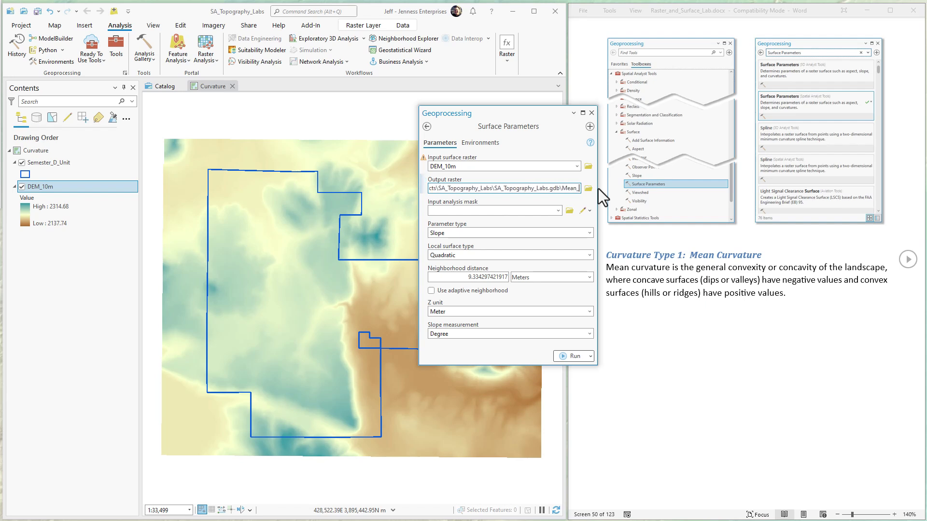
pyautogui.write('Curvature')
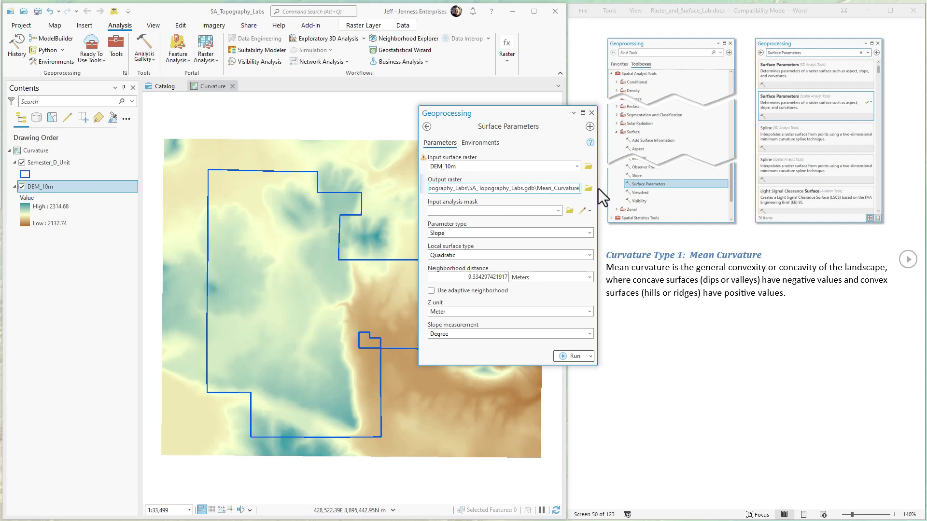
pyautogui.click(471, 225)
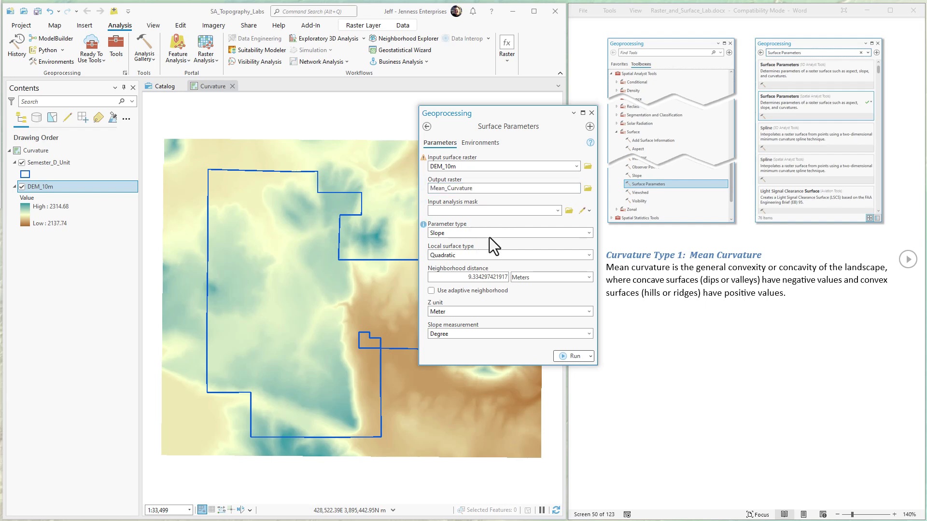
pyautogui.click(589, 233)
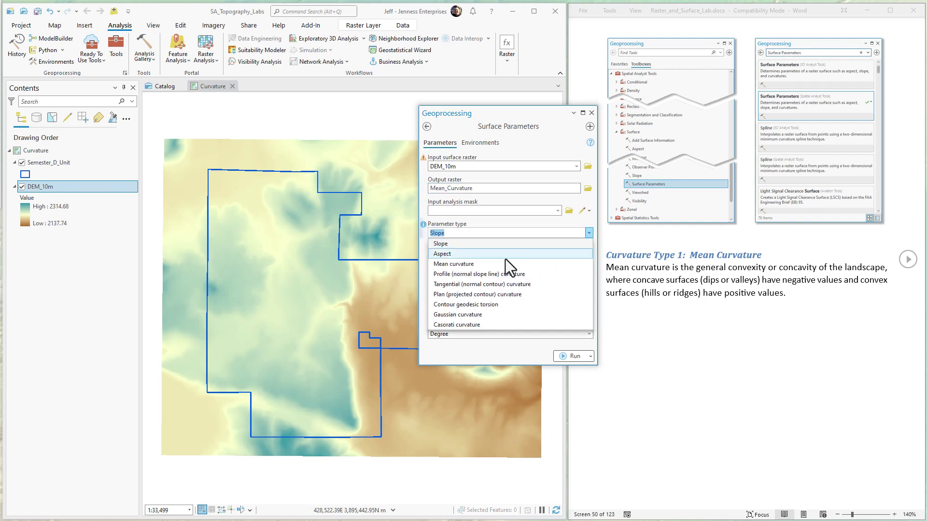
pyautogui.click(462, 265)
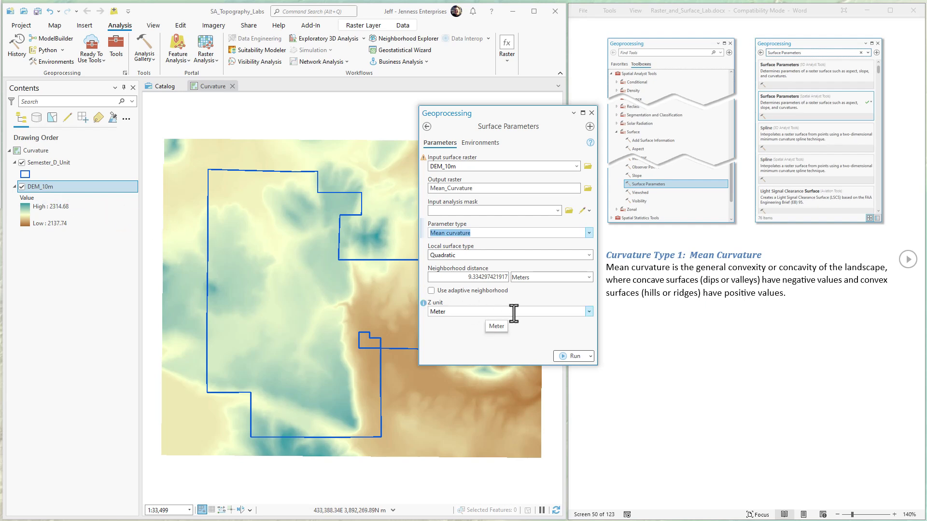
pyautogui.click(573, 357)
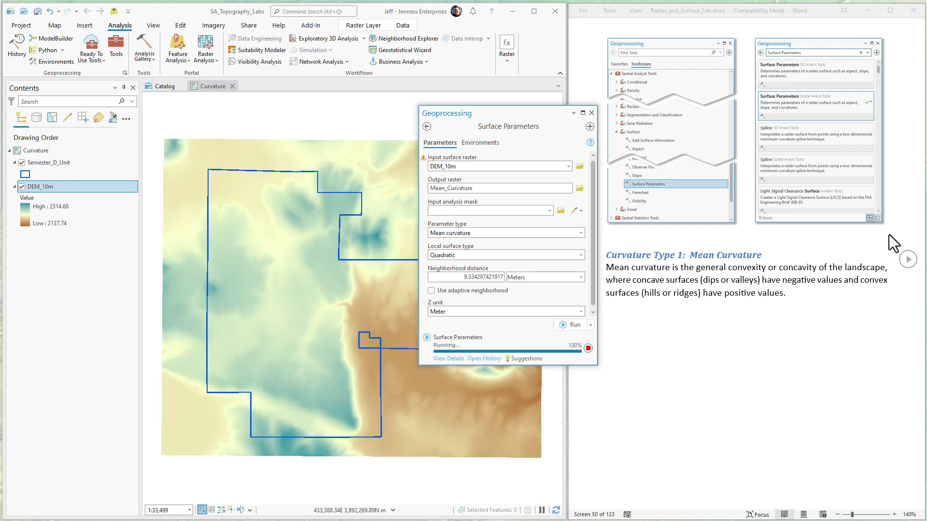
pyautogui.click(908, 260)
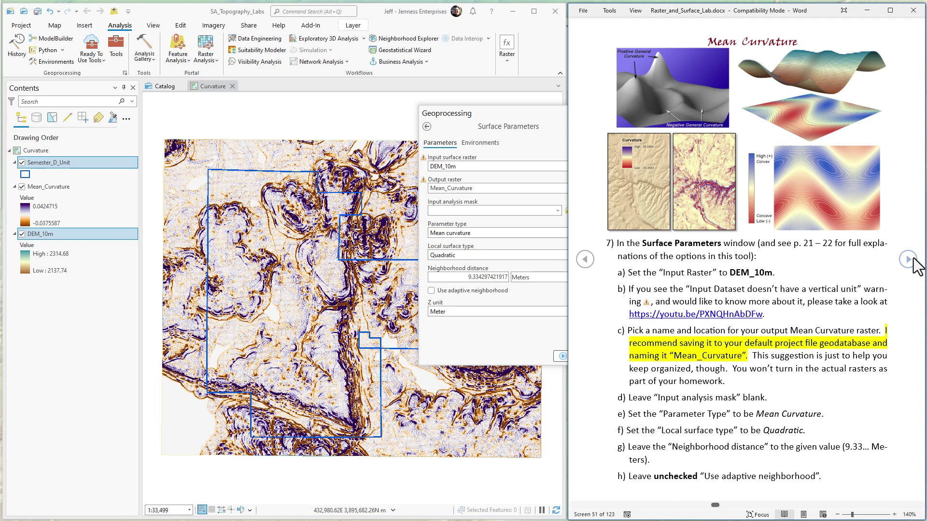
# Step: Rename the output raster from Mean_Curvature to Profile_Curvature
pyautogui.click(908, 261)
pyautogui.click(905, 260)
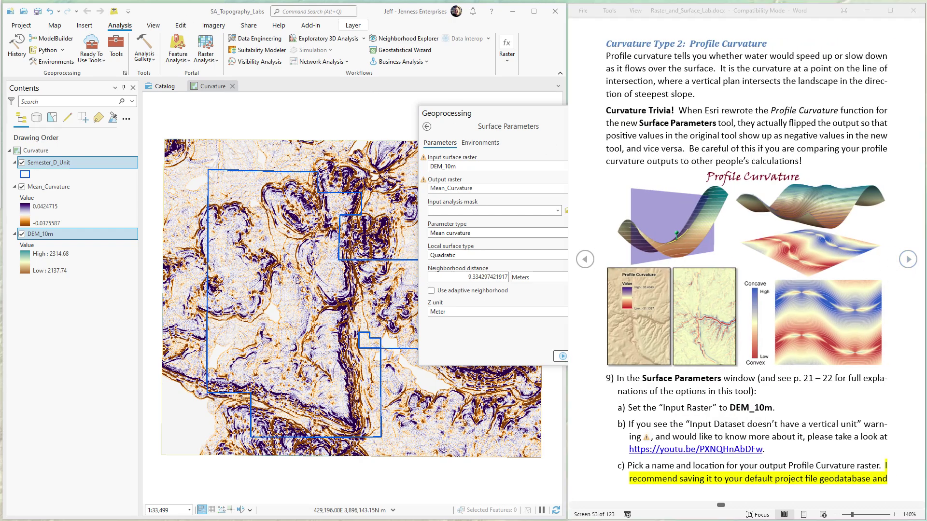
pyautogui.click(555, 121)
pyautogui.click(491, 187)
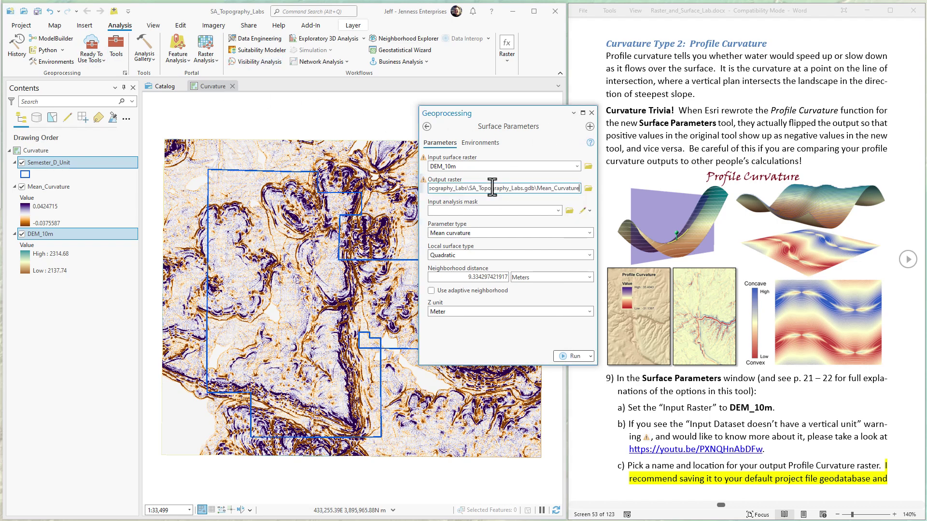
pyautogui.moveTo(537, 188); pyautogui.dragTo(548, 190)
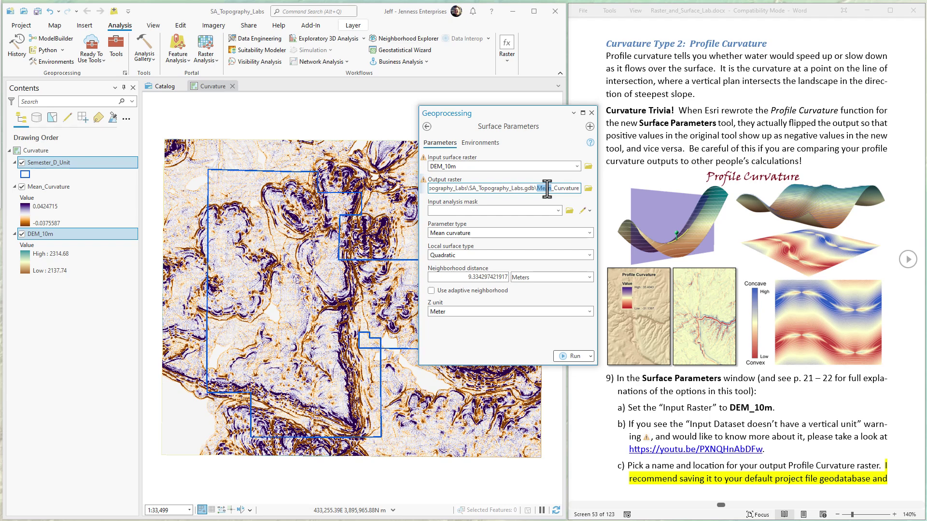
pyautogui.press('BackSpace')
pyautogui.write('Profile')
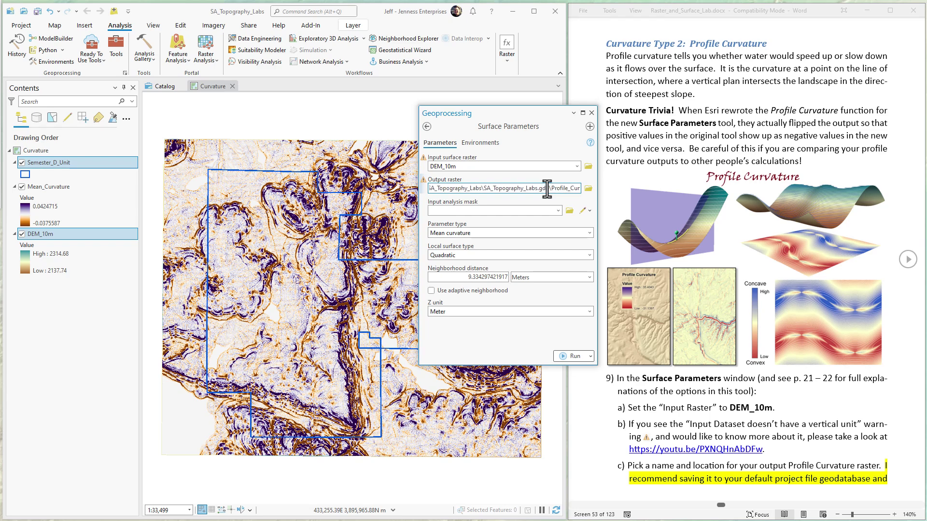
pyautogui.click(515, 233)
# Step: Set parameter type to Profile (normal slope line) curvature and run the tool
pyautogui.click(589, 233)
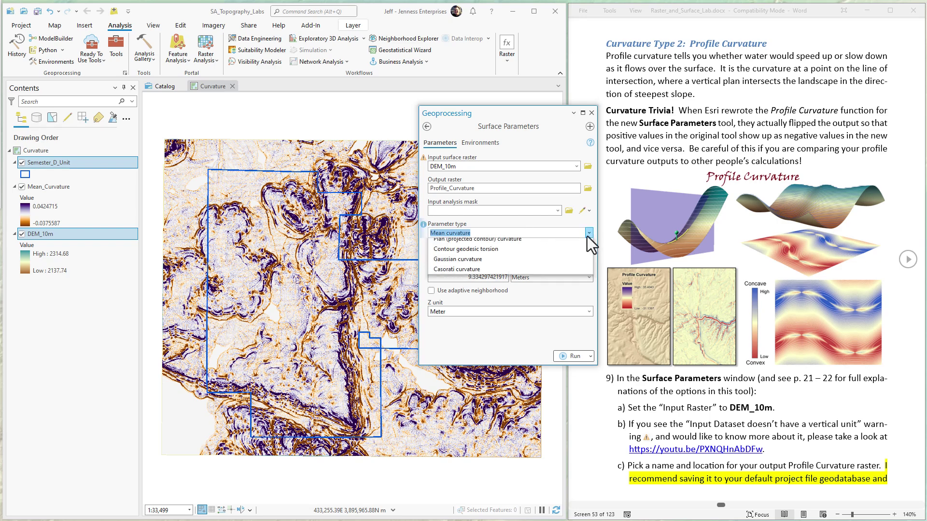
pyautogui.click(460, 274)
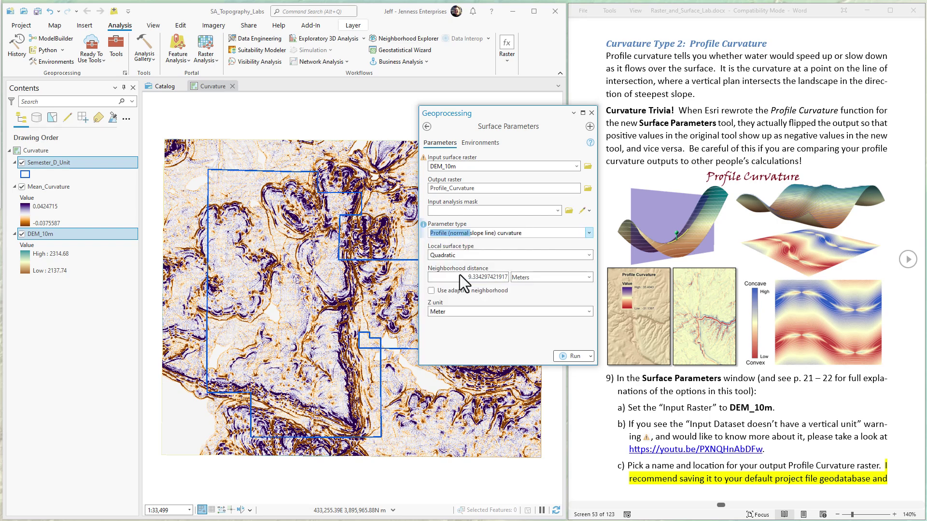
pyautogui.click(572, 357)
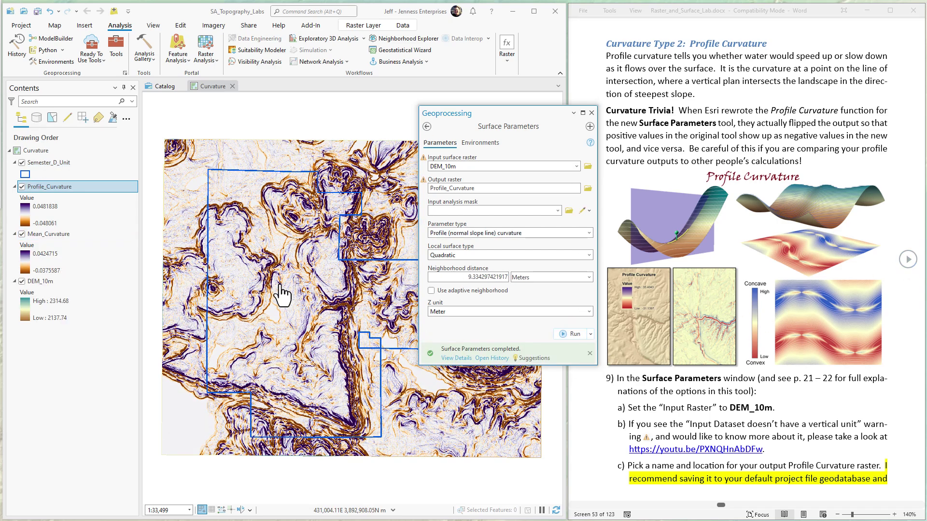
# Step: Set the parameter type to Plan (projected contour) curvature
pyautogui.click(908, 260)
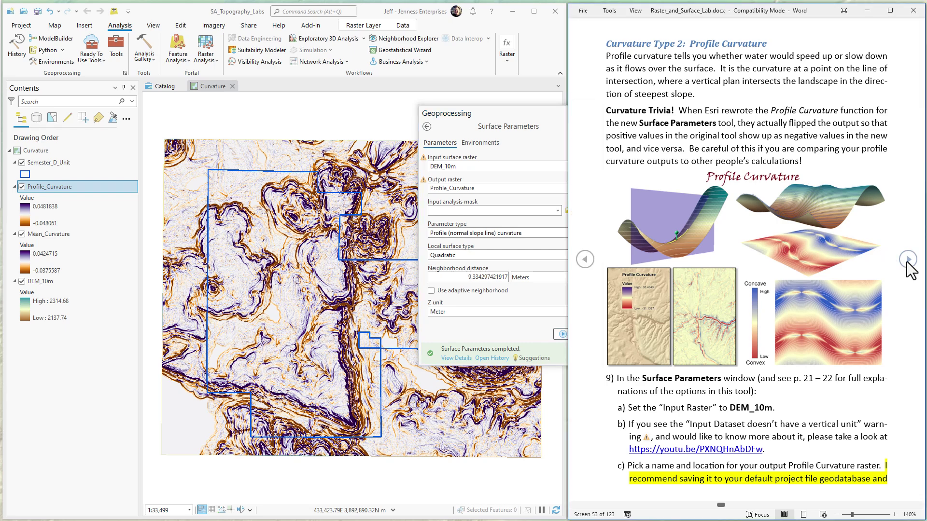
pyautogui.click(908, 261)
pyautogui.click(908, 261)
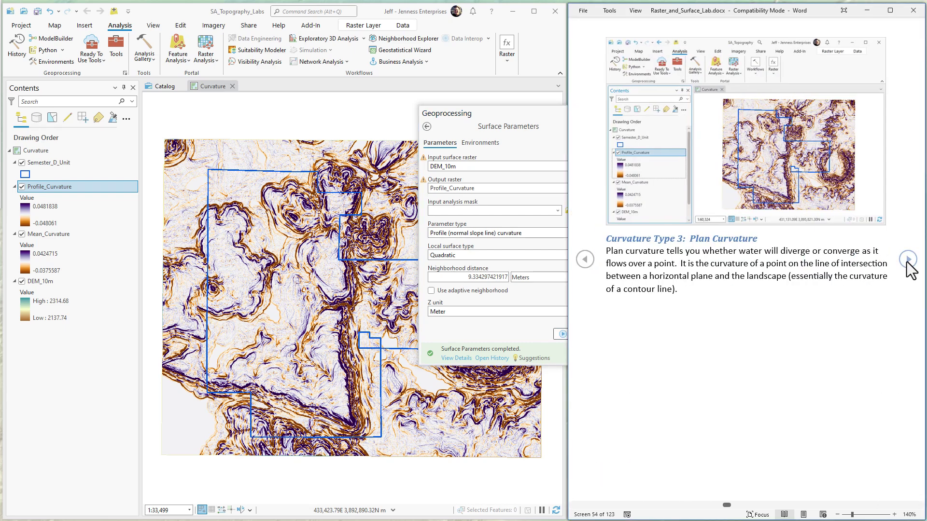
pyautogui.click(908, 261)
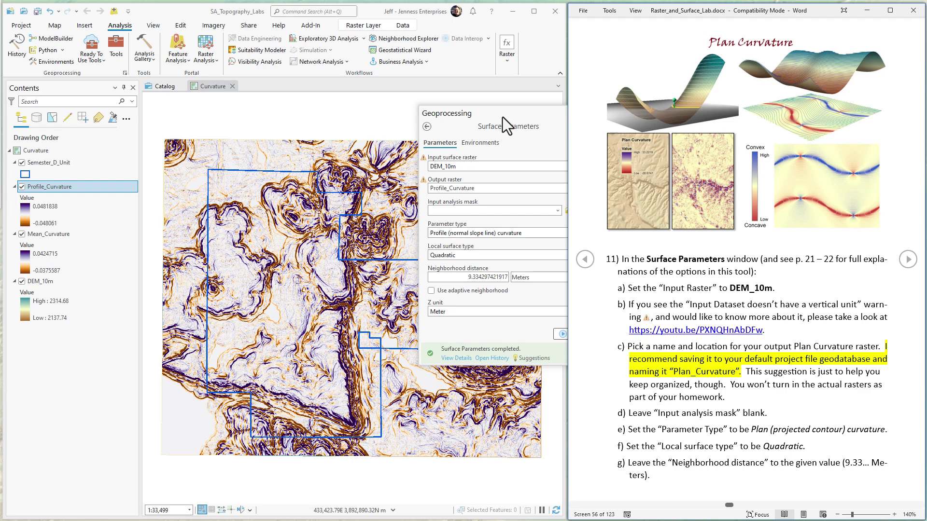
pyautogui.click(503, 117)
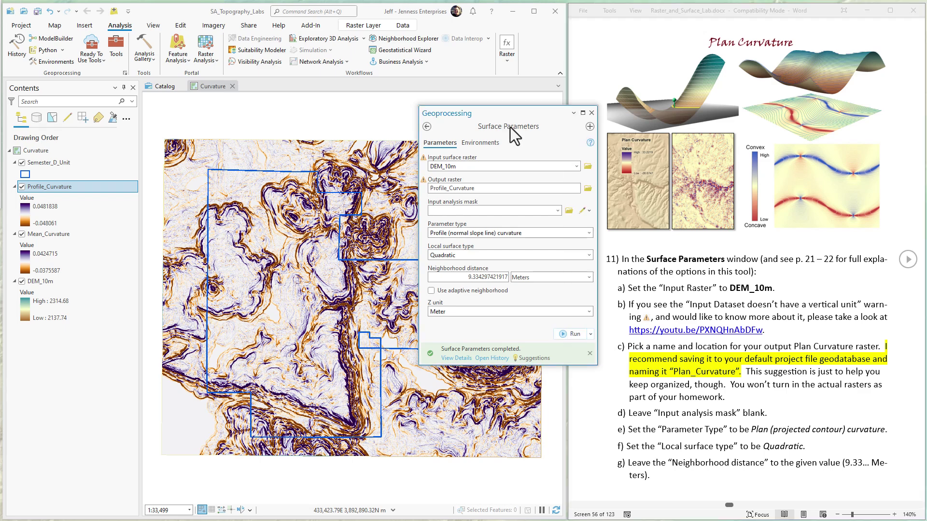
pyautogui.click(588, 233)
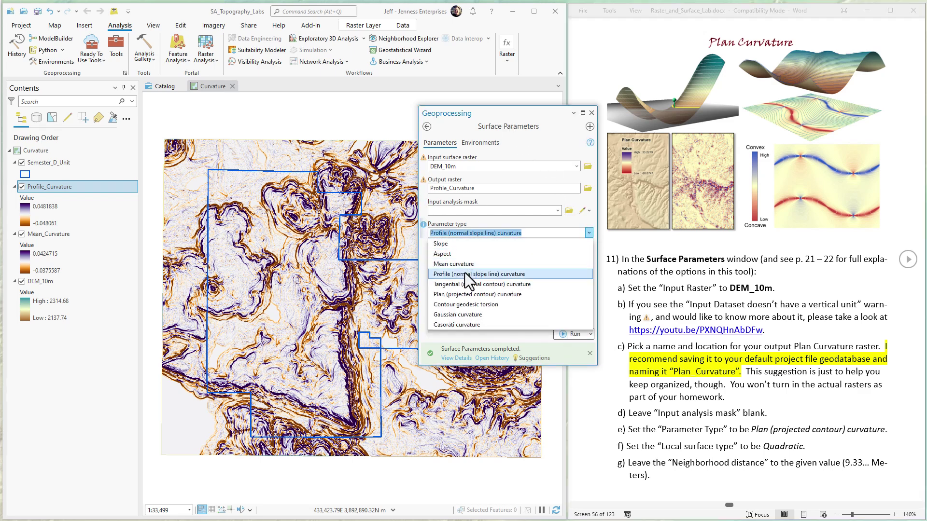
pyautogui.click(457, 284)
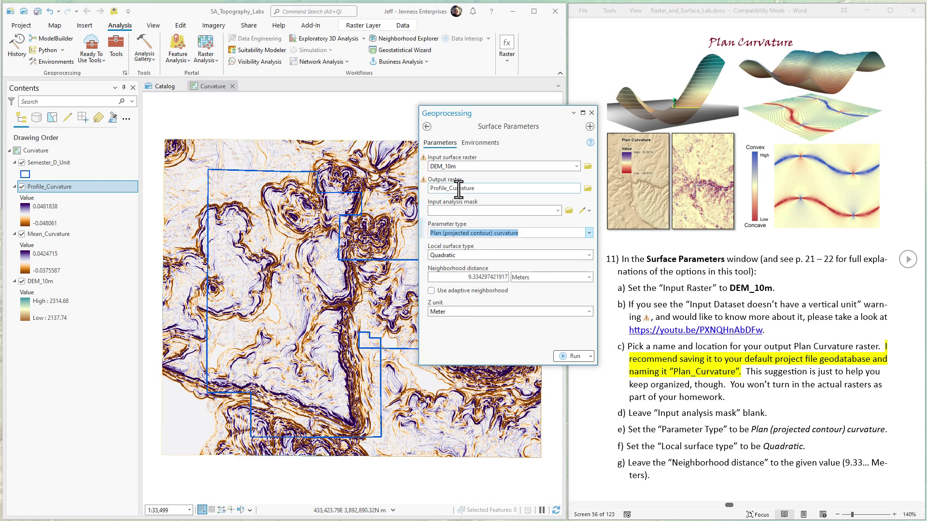
# Step: Rename the output raster to Plan_Curvature and run the tool
pyautogui.click(533, 187)
pyautogui.moveTo(533, 188); pyautogui.dragTo(553, 188)
pyautogui.write('Plan')
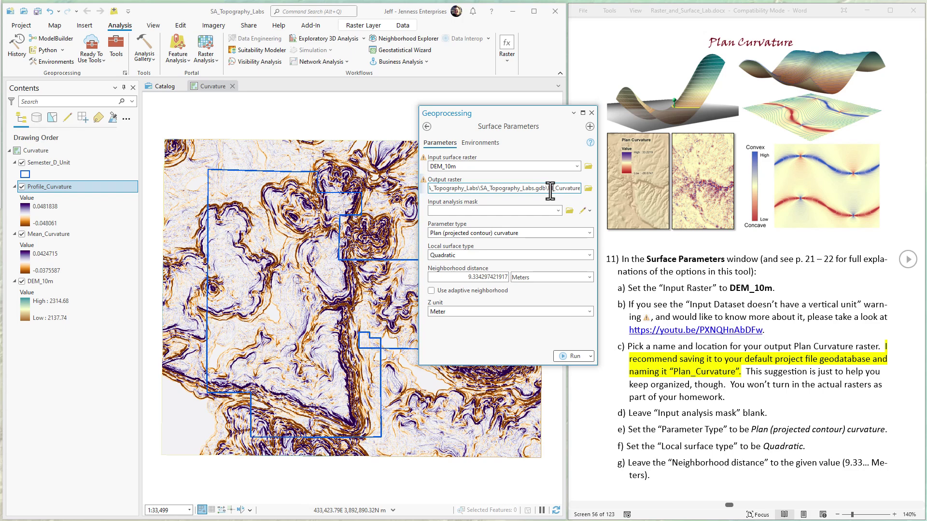
pyautogui.click(566, 359)
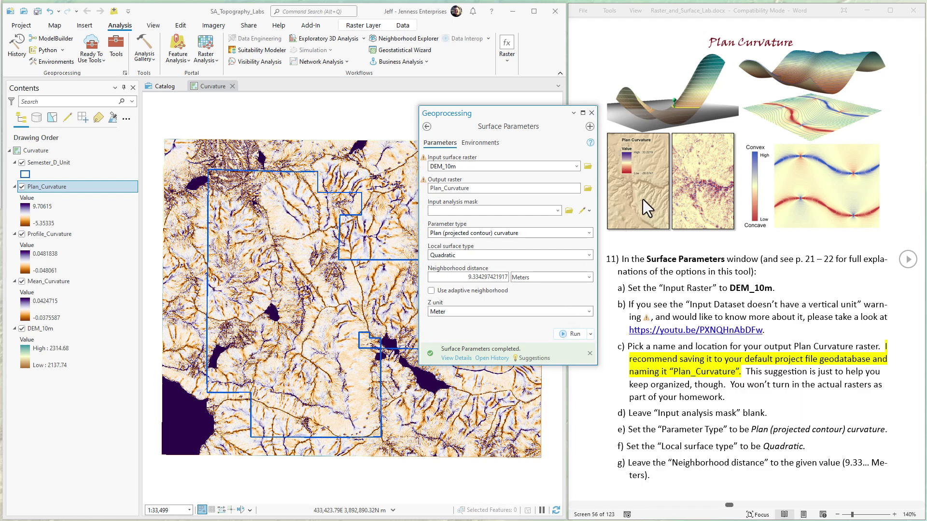
# Step: Close Geoprocessing and add the Hillshade raster from SA_Topography_Labs.gdb to the Curvature map
pyautogui.click(590, 112)
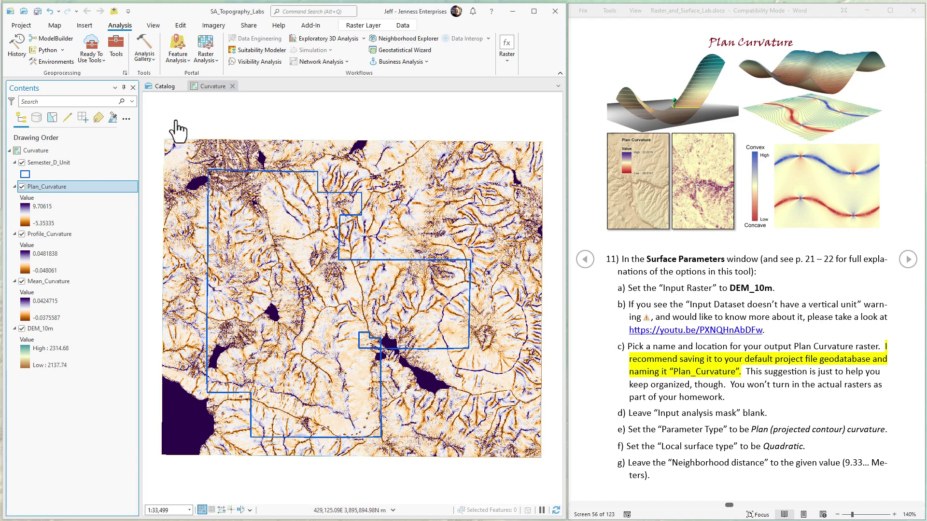
pyautogui.click(159, 89)
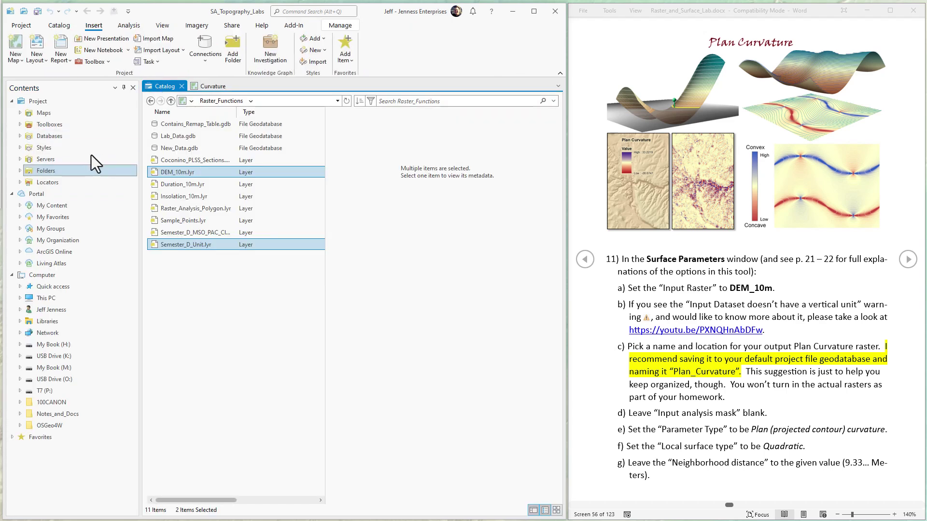
pyautogui.click(51, 140)
pyautogui.doubleClick(191, 126)
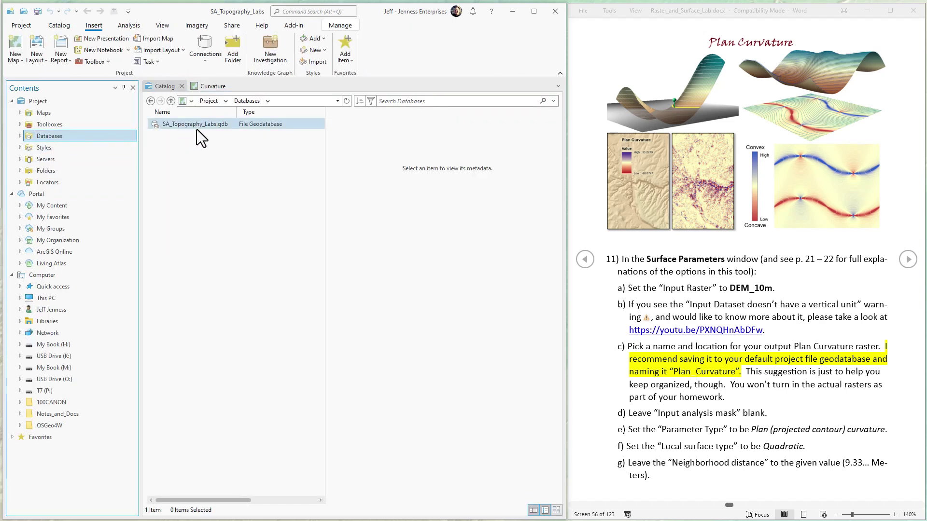
pyautogui.click(174, 137)
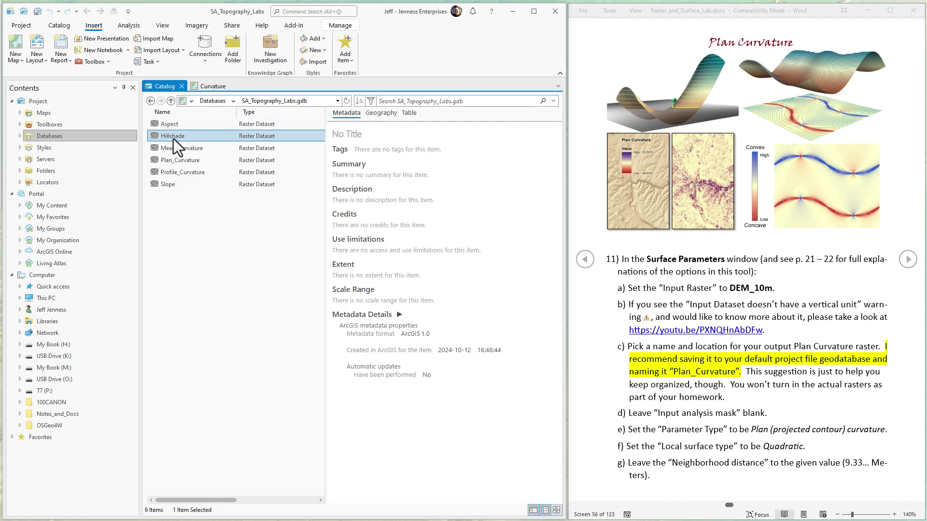
pyautogui.rightClick(173, 139)
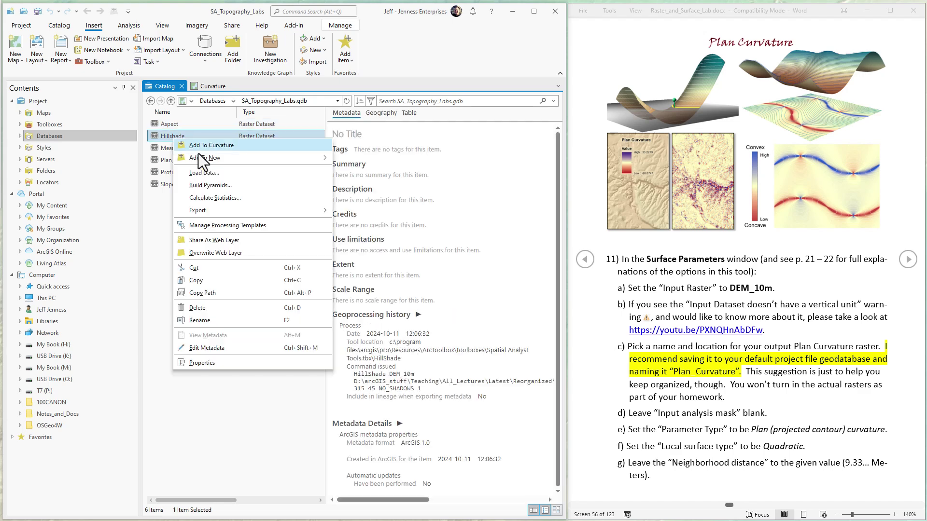
pyautogui.click(211, 87)
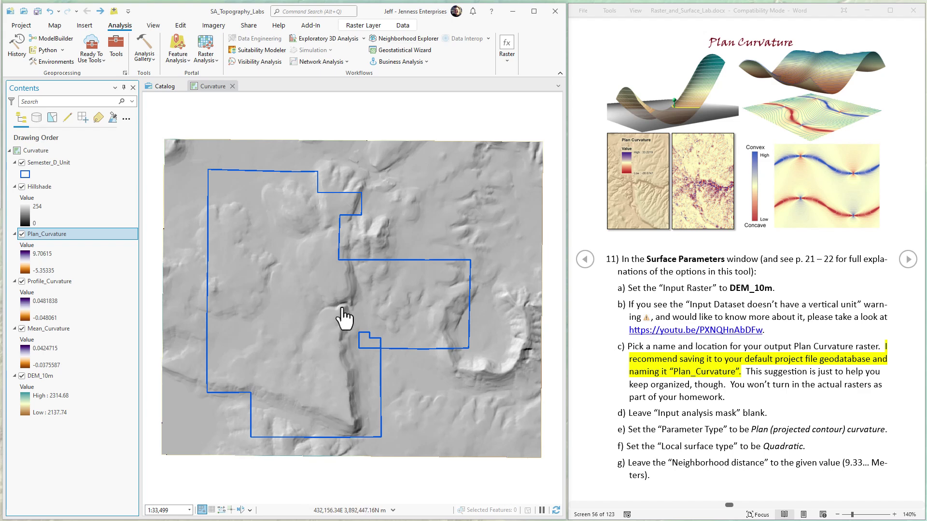
# Step: Zoom into the gully and hide Hillshade and Plan_Curvature to compare curvature rasters
pyautogui.scroll(1, 344, 319)
pyautogui.scroll(2, 344, 319)
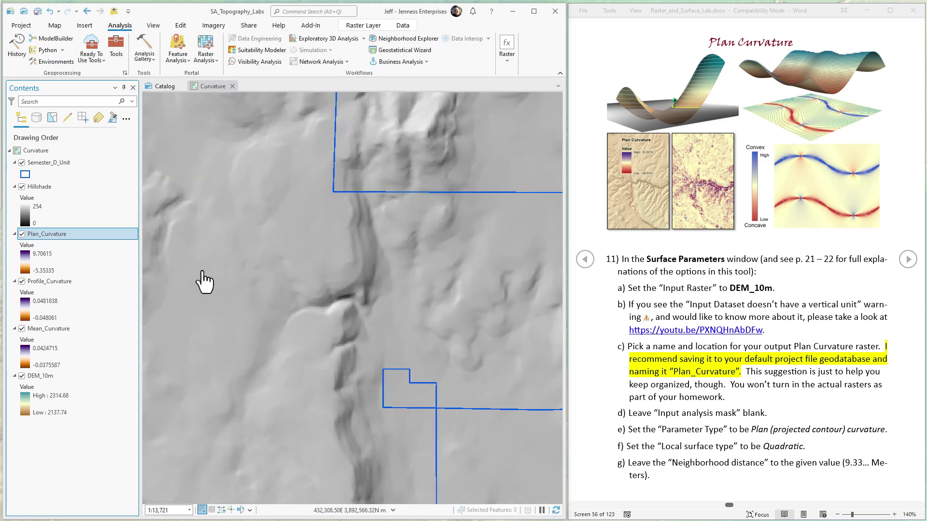
pyautogui.click(20, 186)
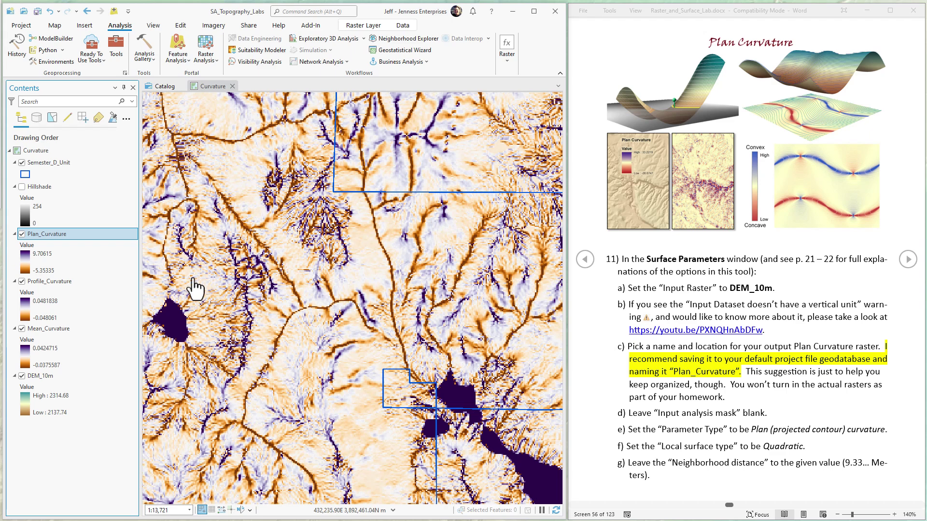
pyautogui.click(21, 234)
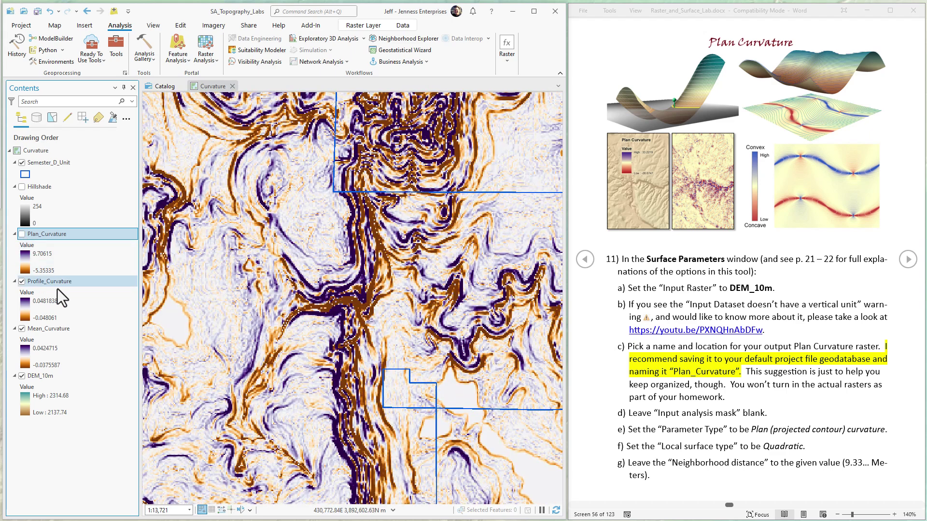
pyautogui.click(22, 187)
pyautogui.click(22, 186)
# Step: Hide Profile_Curvature, leaving Mean_Curvature visible over DEM_10m
pyautogui.click(22, 282)
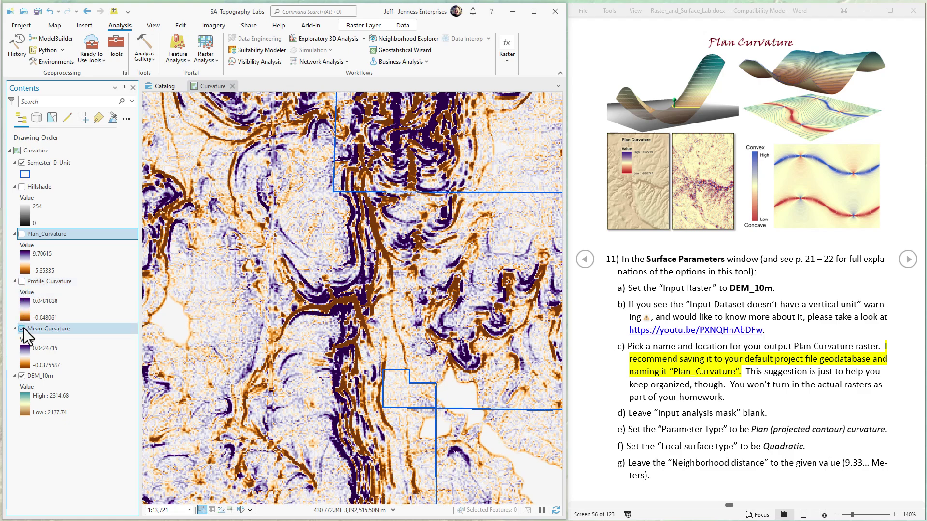
pyautogui.click(22, 329)
pyautogui.click(21, 329)
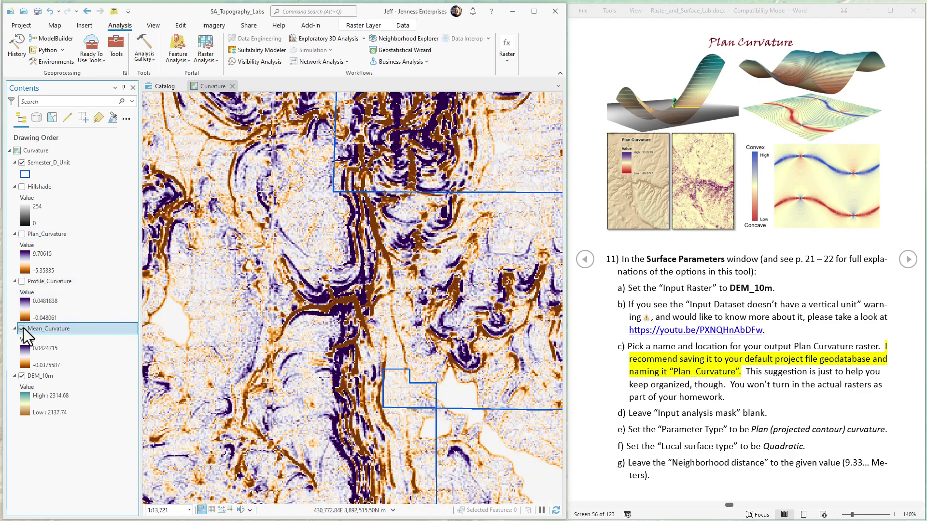
pyautogui.scroll(-3, 234, 316)
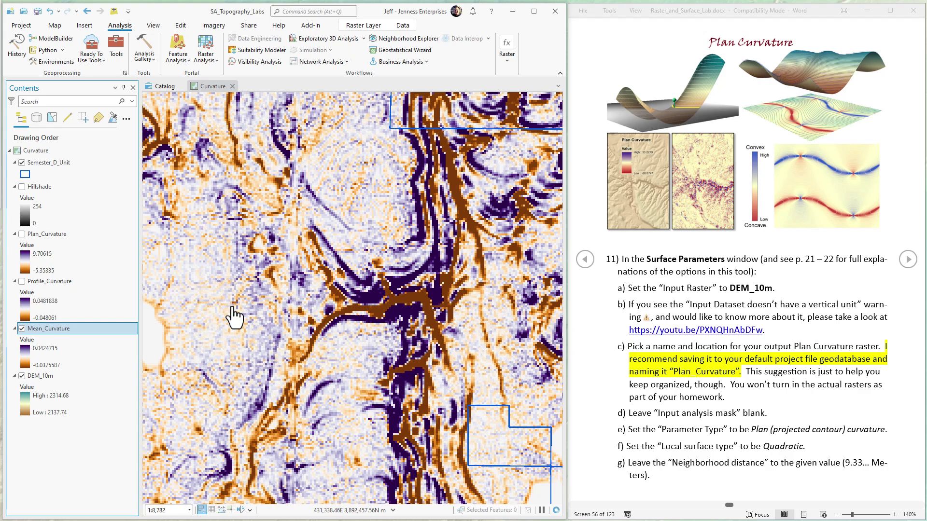
pyautogui.scroll(3, 234, 316)
pyautogui.click(908, 259)
pyautogui.click(908, 259)
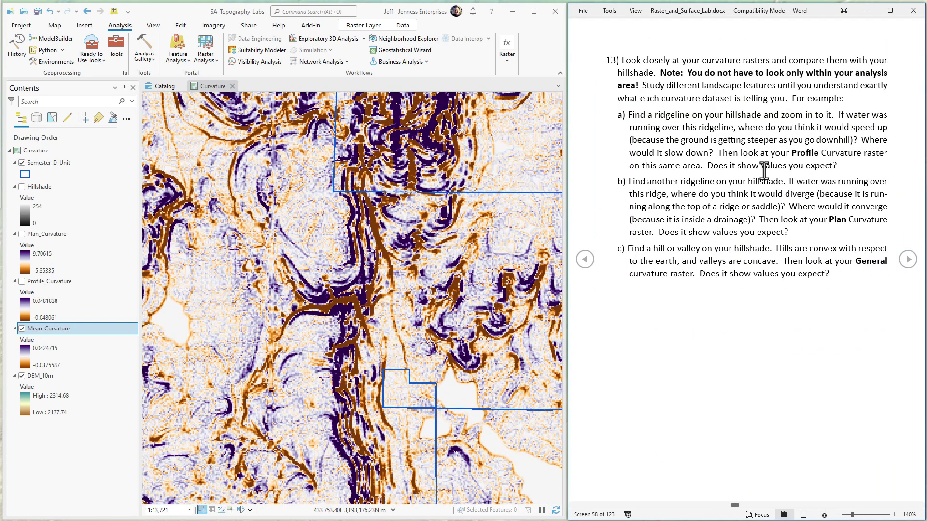